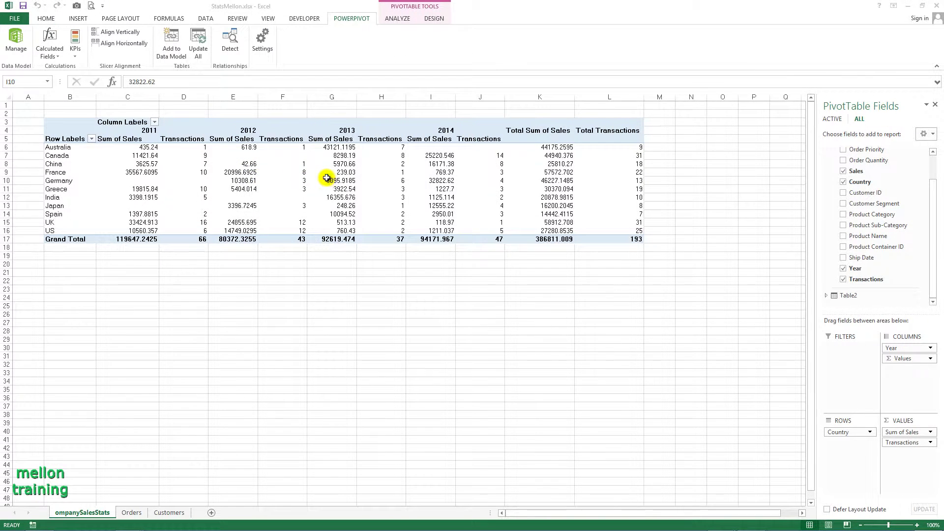
- Select a value cell in the StatsMellon pivot table to prepare for a calculated field
left_click(327, 180)
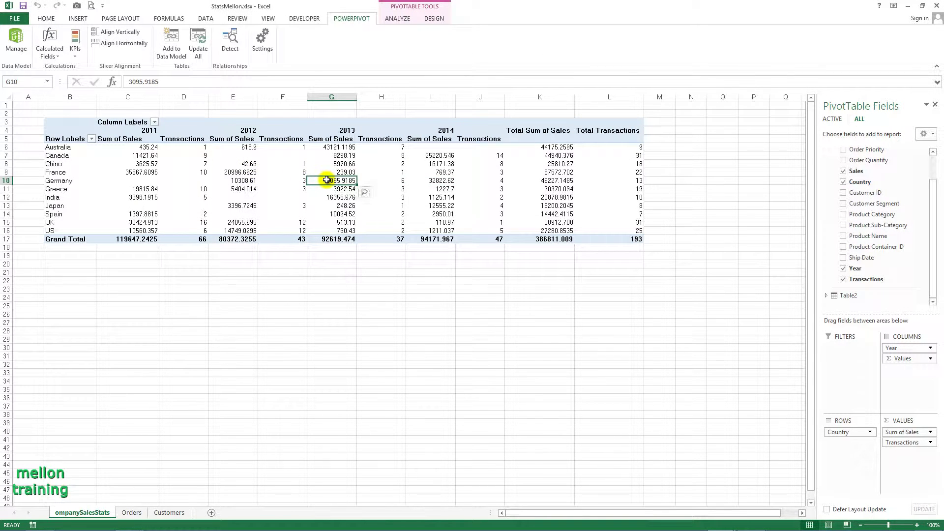
mouse_move(327, 180)
- Start a new calculated field and name it SalesPerTransaction
left_click(49, 53)
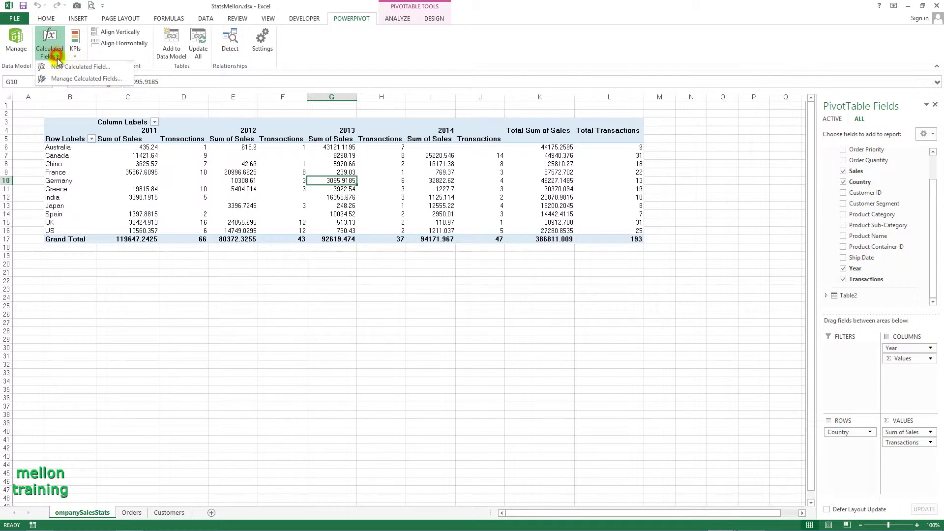
left_click(54, 71)
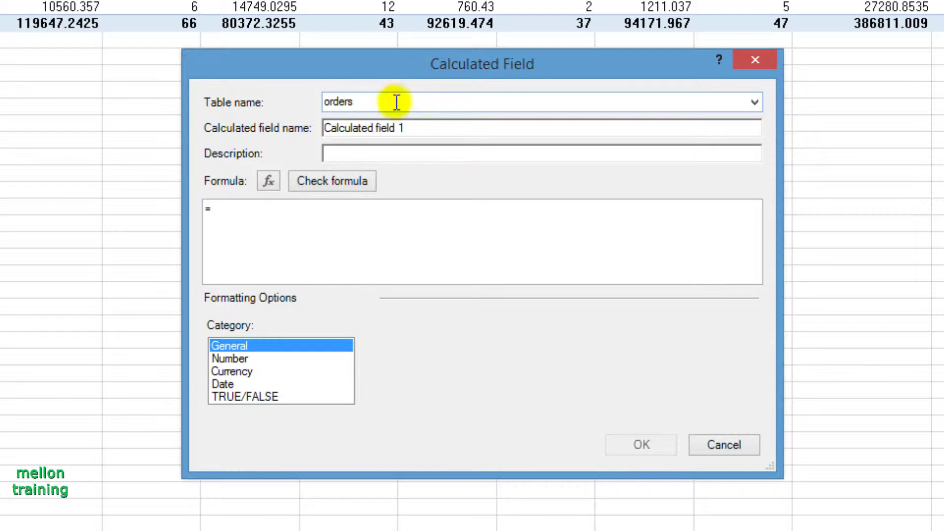
triple_click(419, 127)
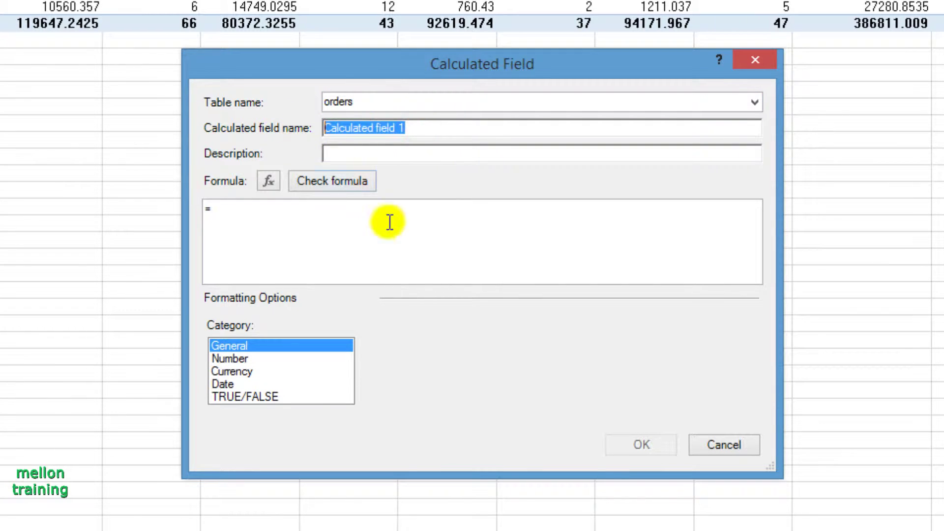
key("BackSpace")
type("Sale")
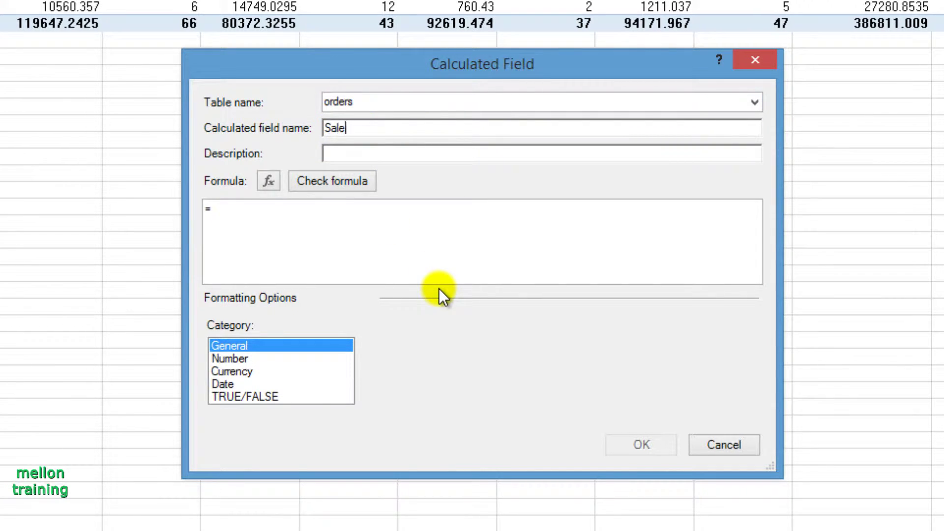
type("sPerTransaction")
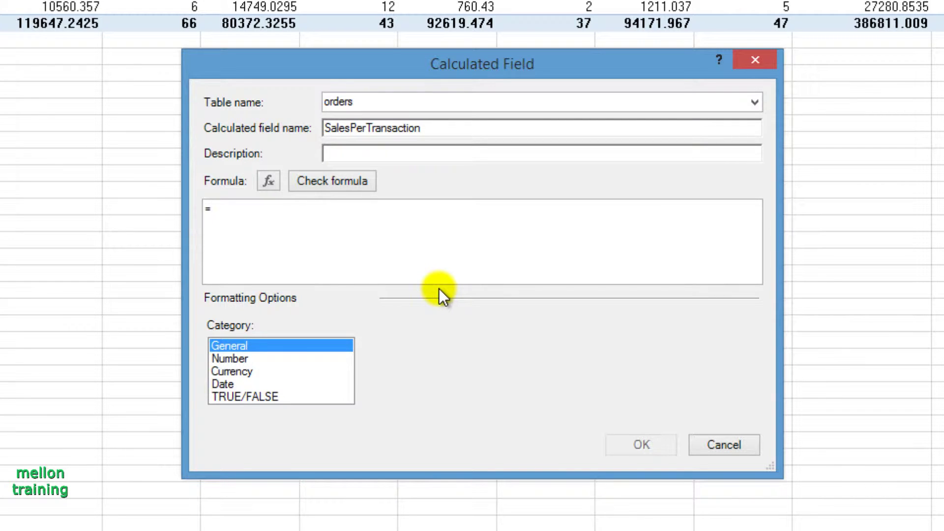
- Copy the name SalesPerTransaction into the field's Description
left_click_drag(430, 127, 274, 120)
key("ctrl+c")
left_click(381, 150)
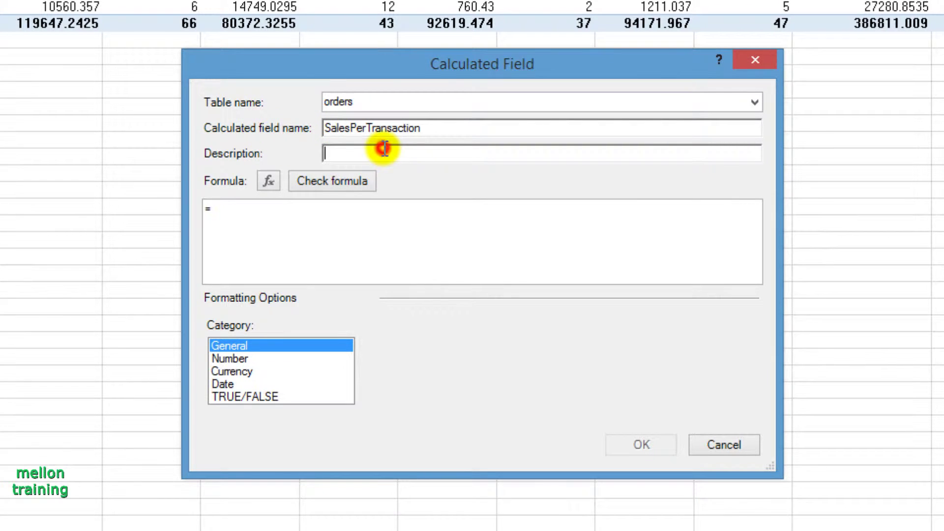
key("ctrl+v")
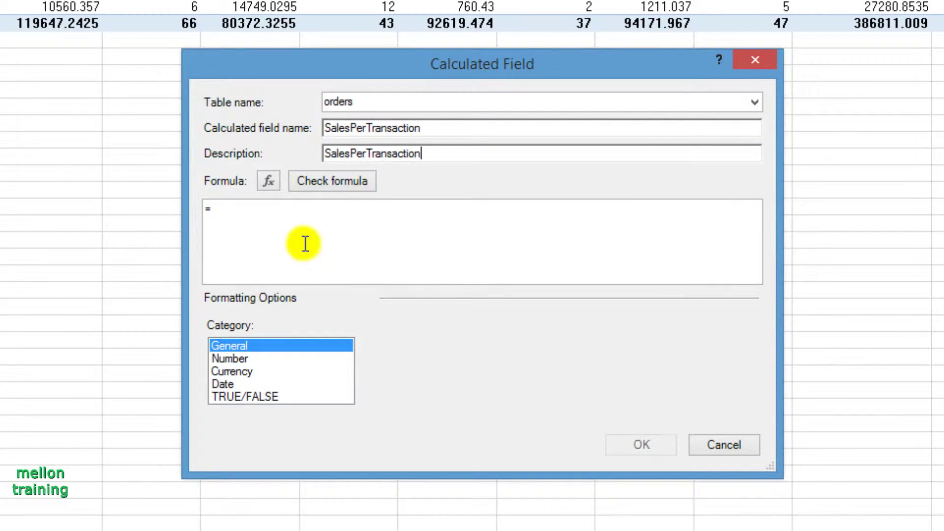
left_click(277, 226)
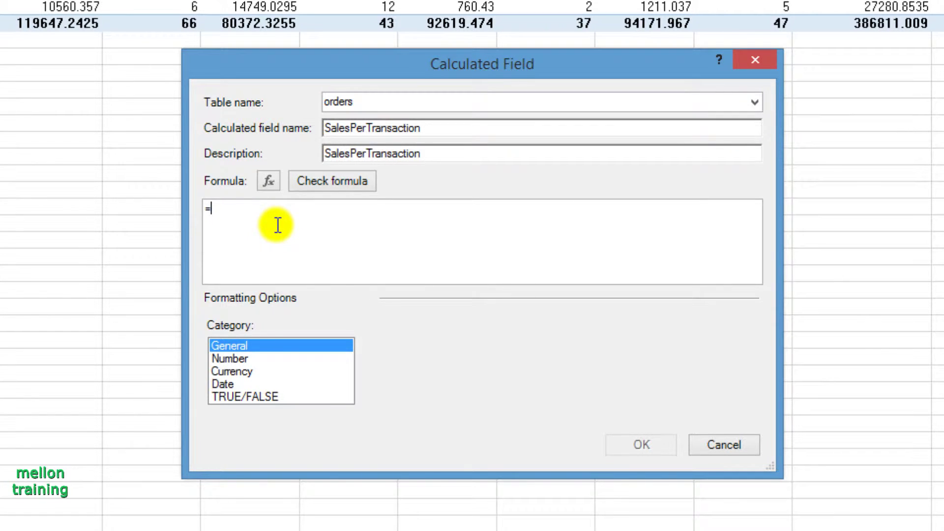
- Enter the formula =[Sum of Sales]/[Transactions] and format it as Currency with 0 decimals
type("[sum")
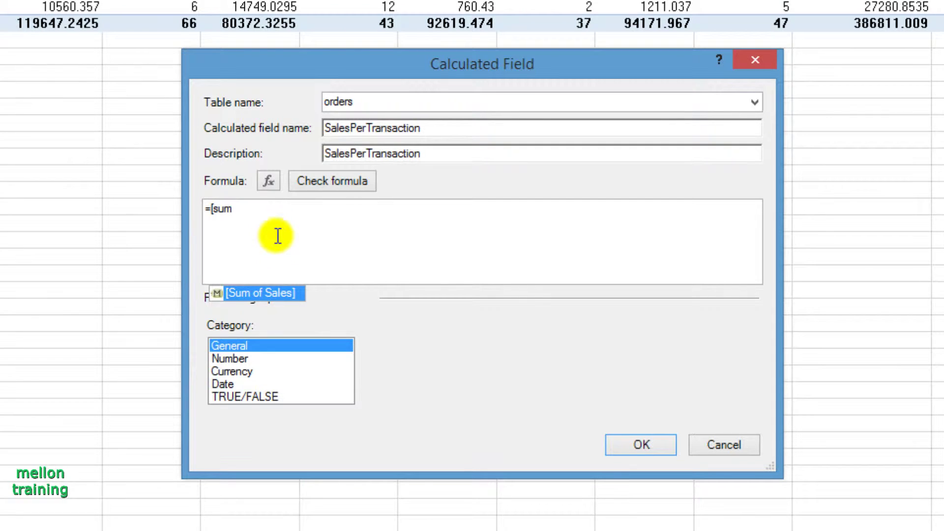
left_click(252, 294)
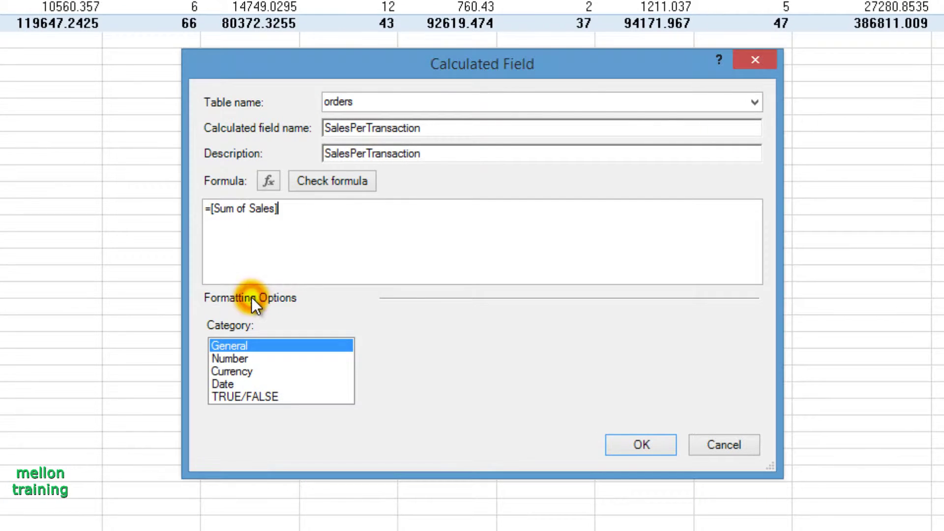
type("/")
type("[tra")
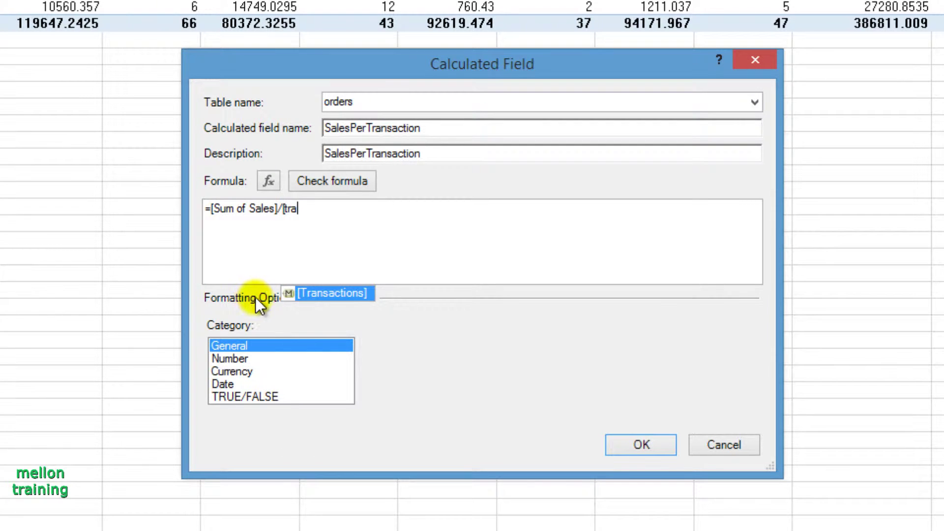
double_click(314, 292)
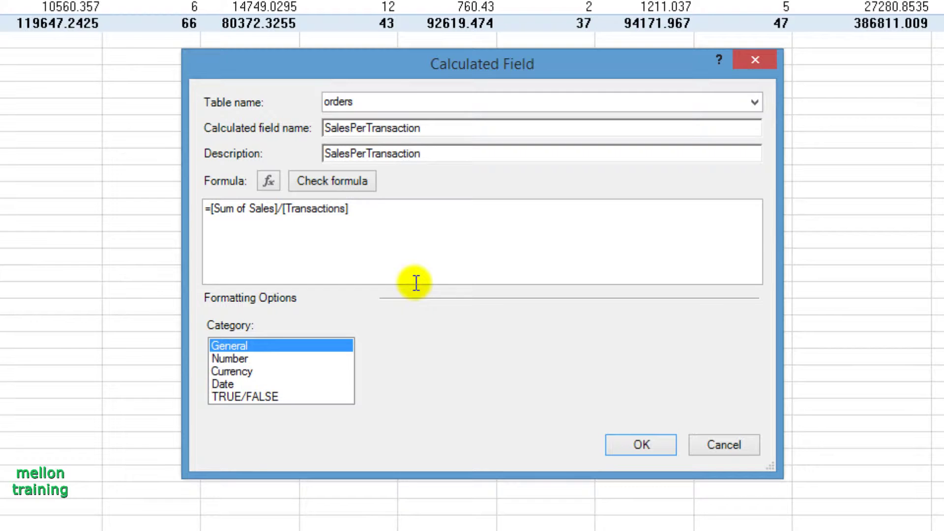
left_click(238, 373)
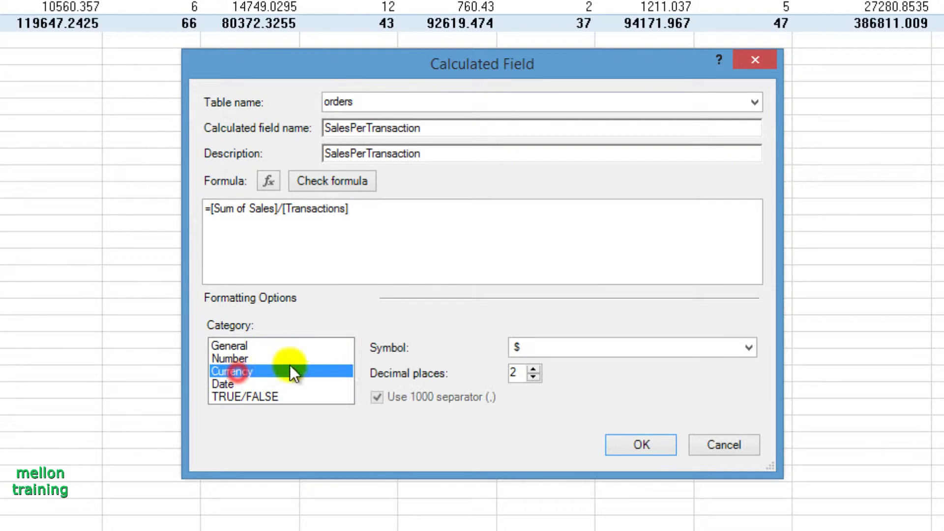
left_click(533, 377)
- Confirm the calculated field so SalesPerTransaction joins Sum of Sales and Transactions in Values
left_click(634, 446)
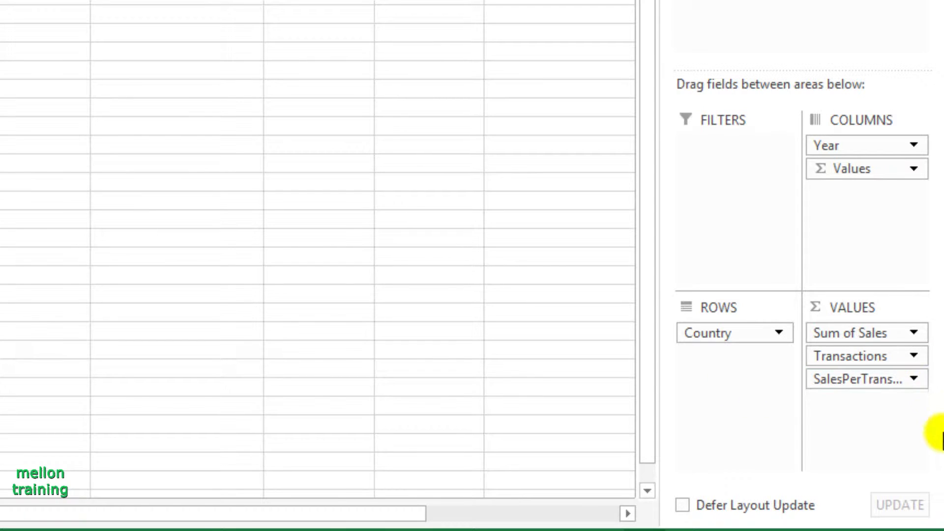
- Set the Sum of Sales number format to Currency with 0 decimal places
left_click(915, 333)
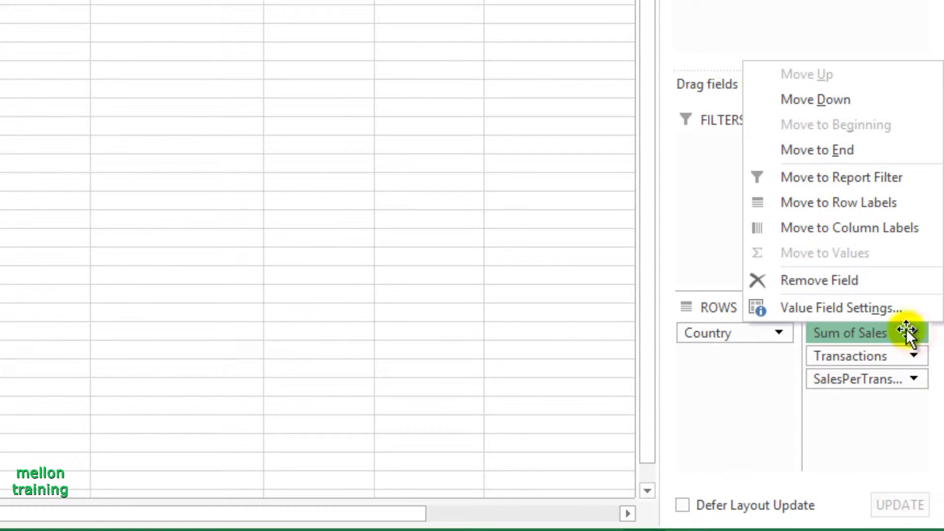
left_click(884, 310)
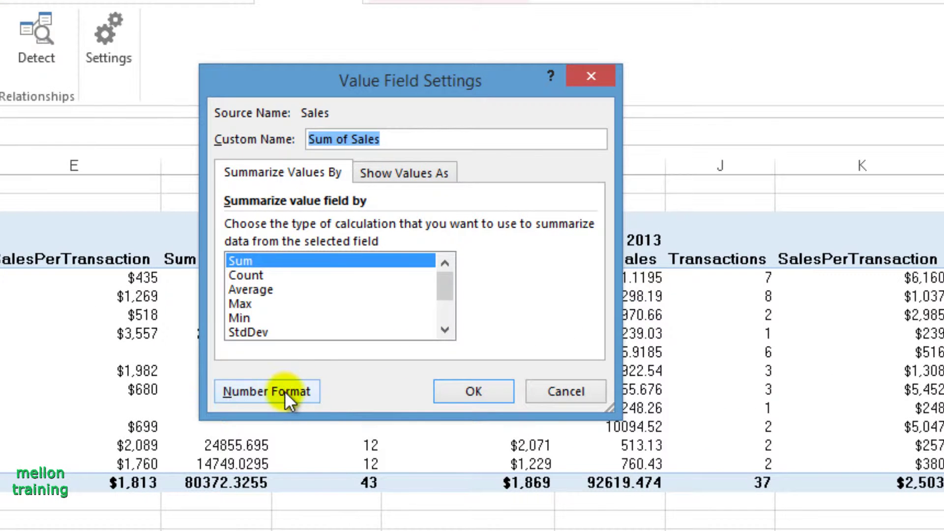
left_click(285, 391)
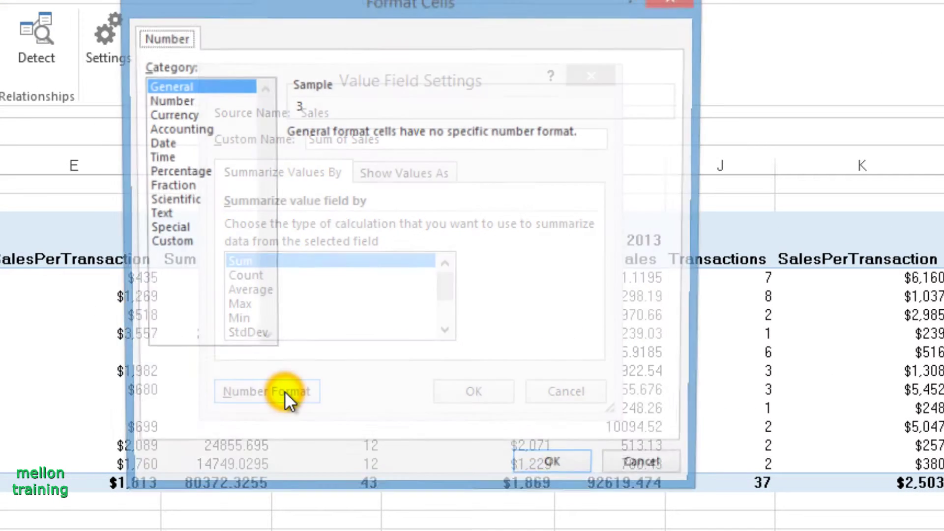
left_click(178, 114)
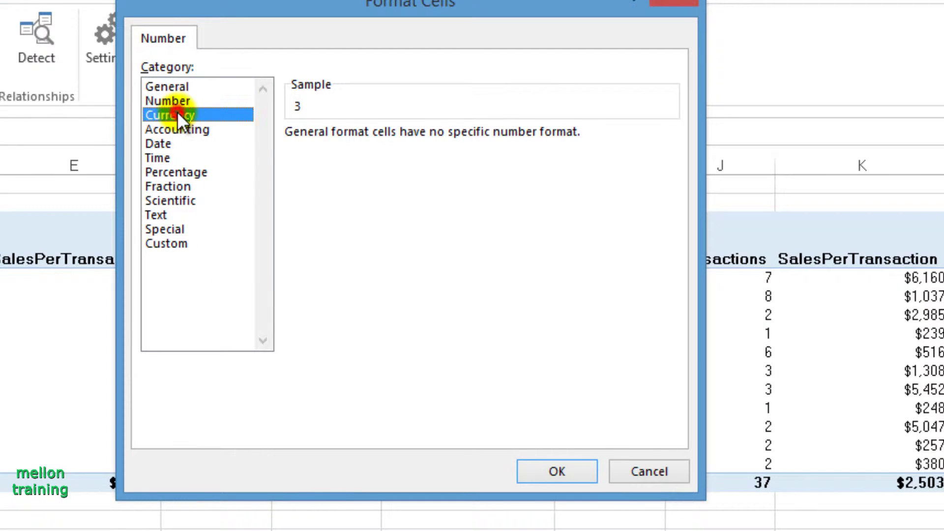
left_click(434, 139)
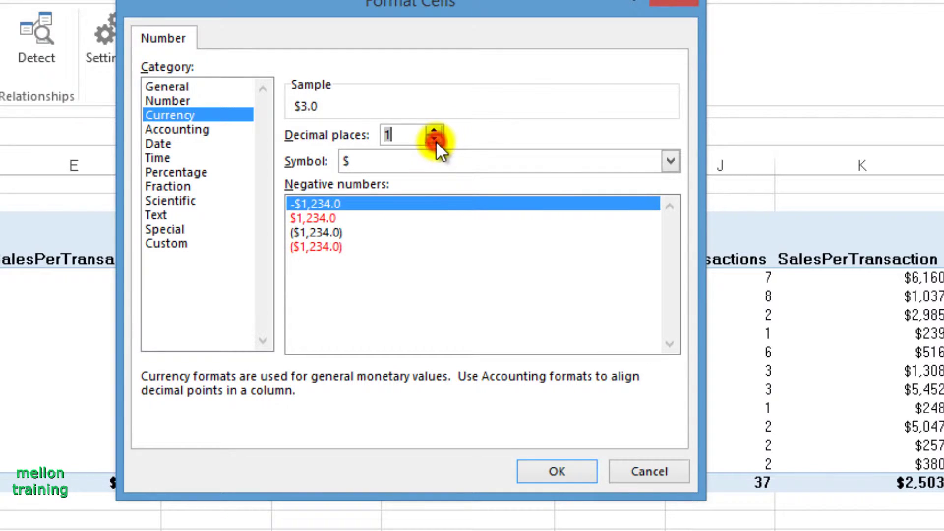
left_click(434, 139)
left_click(544, 471)
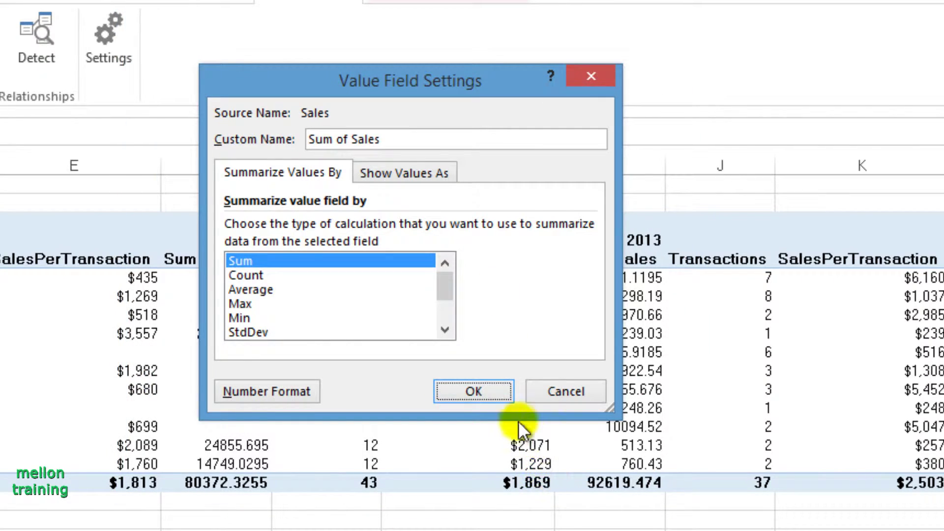
left_click(481, 384)
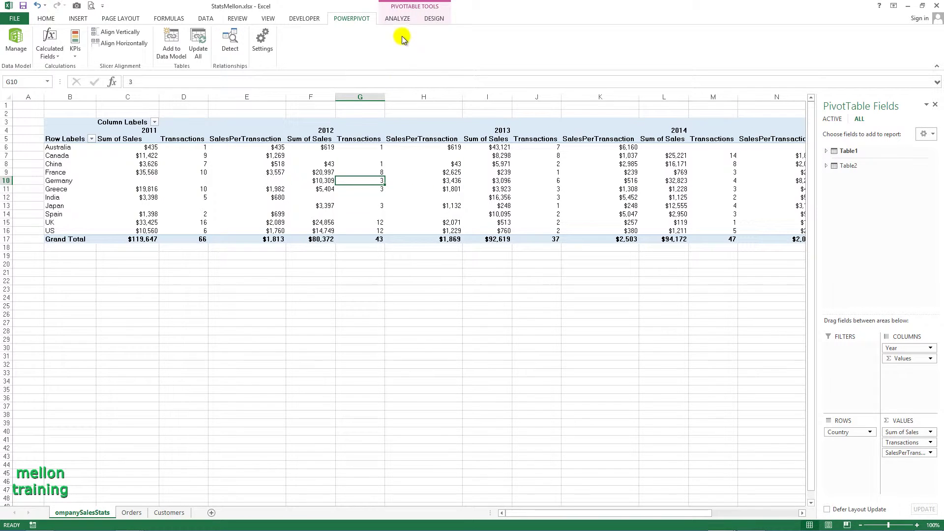
- Insert a timeline for the Order Date field
left_click(397, 17)
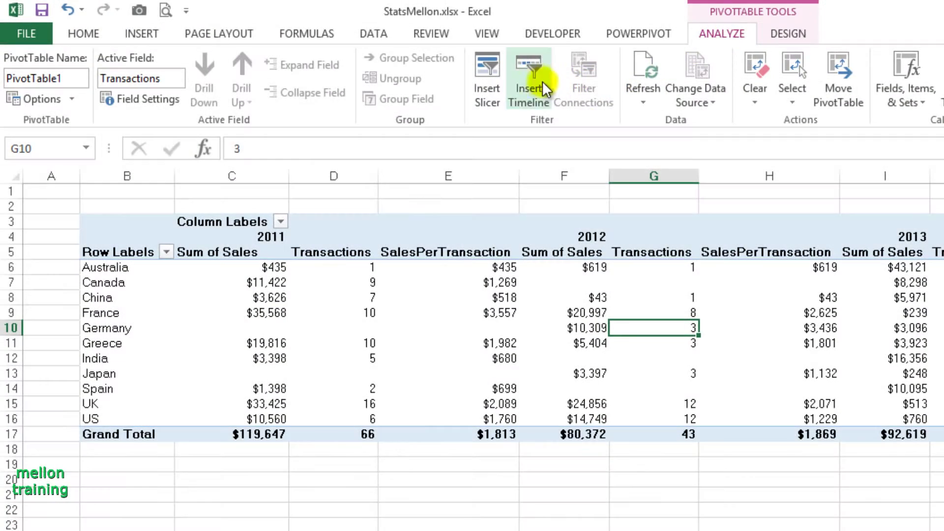
left_click(532, 84)
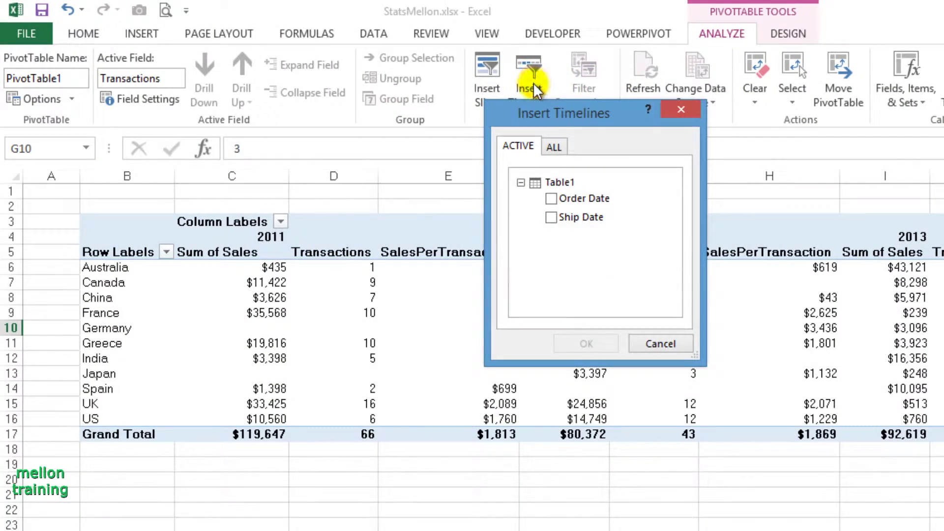
left_click(551, 199)
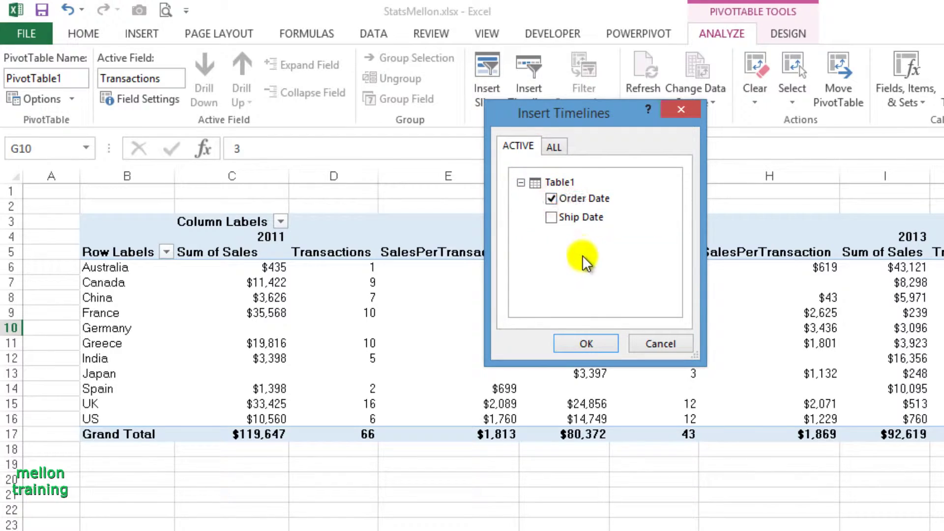
left_click(586, 344)
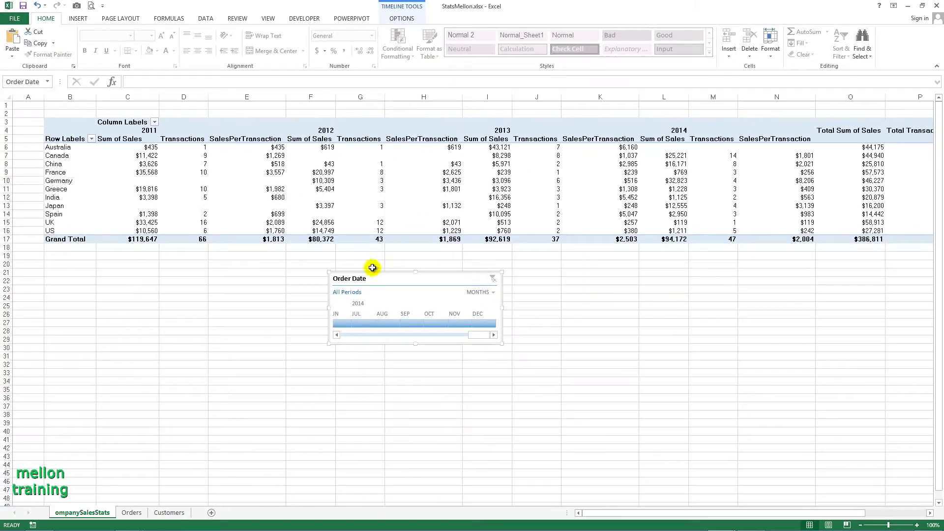
- Place the timeline under the pivot table, widen it, and group it by years
left_click_drag(467, 359, 340, 370)
left_click_drag(257, 280, 112, 252)
left_click(84, 255)
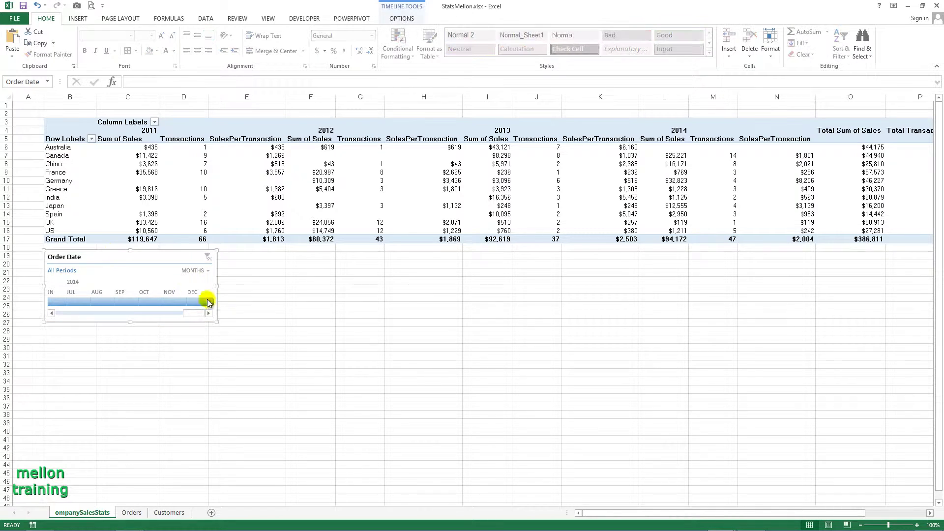
left_click_drag(218, 285, 287, 290)
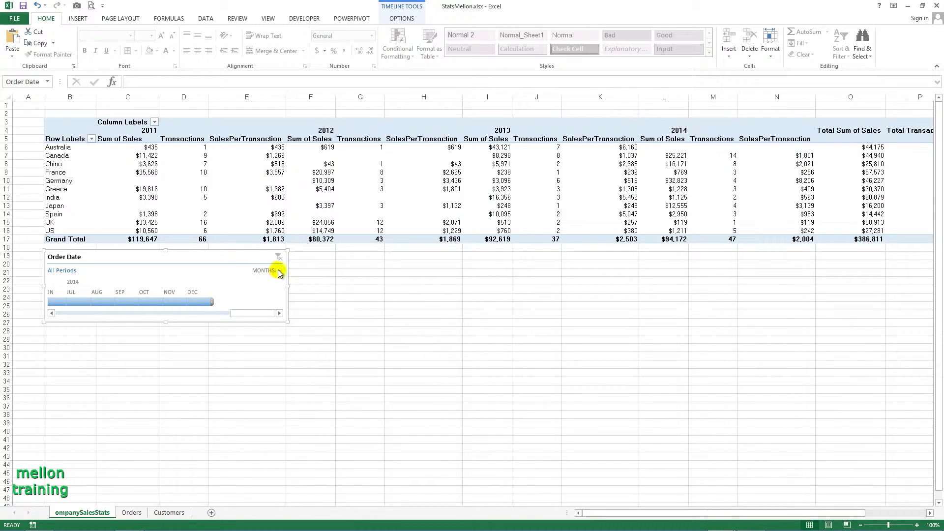
left_click(274, 270)
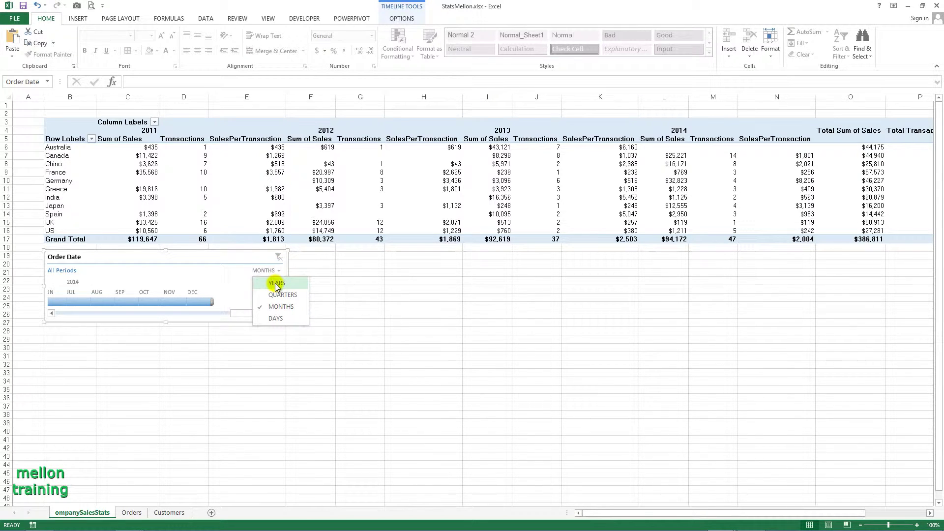
left_click(276, 285)
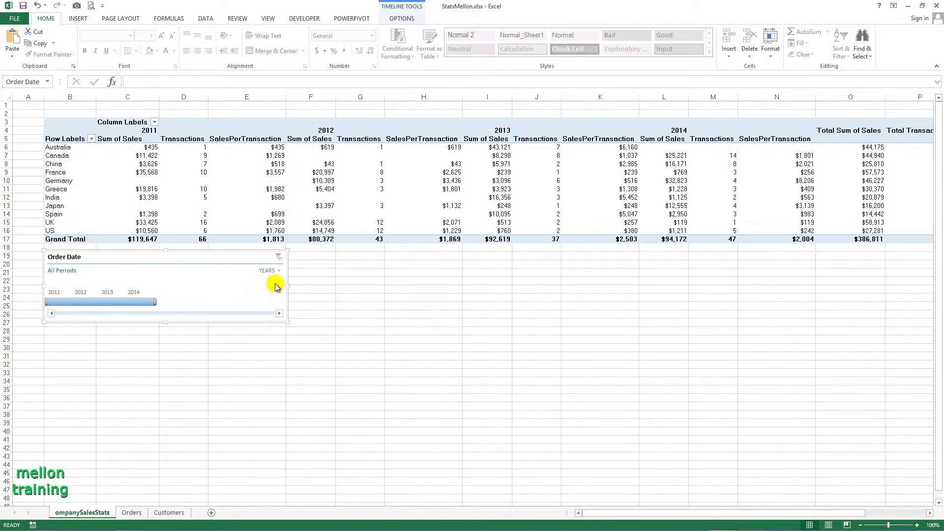
- Deselect the timeline and select a pivot table cell to reach the ANALYZE tab
left_click(315, 273)
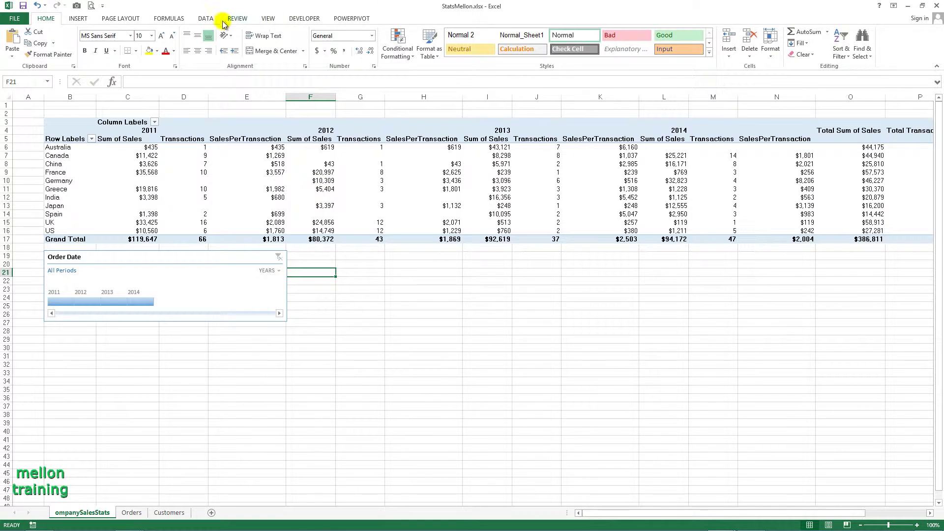
left_click(320, 189)
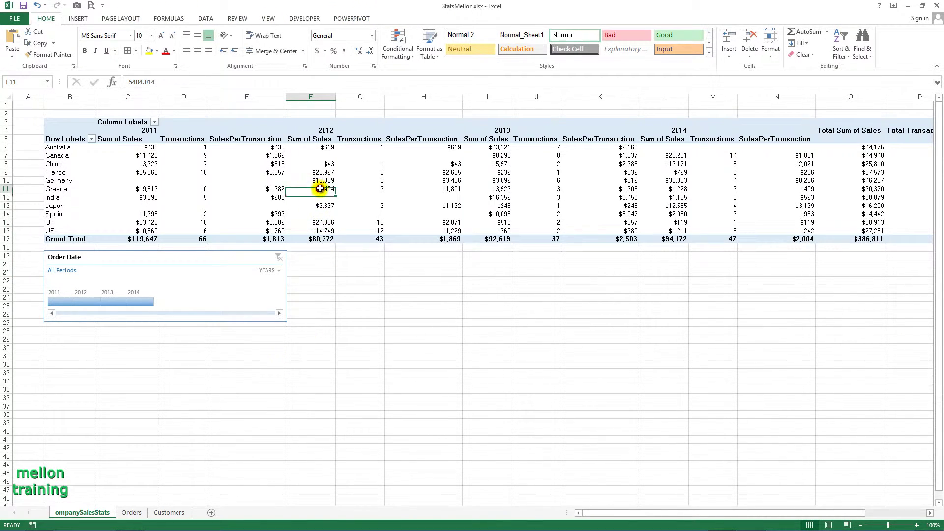
left_click(398, 18)
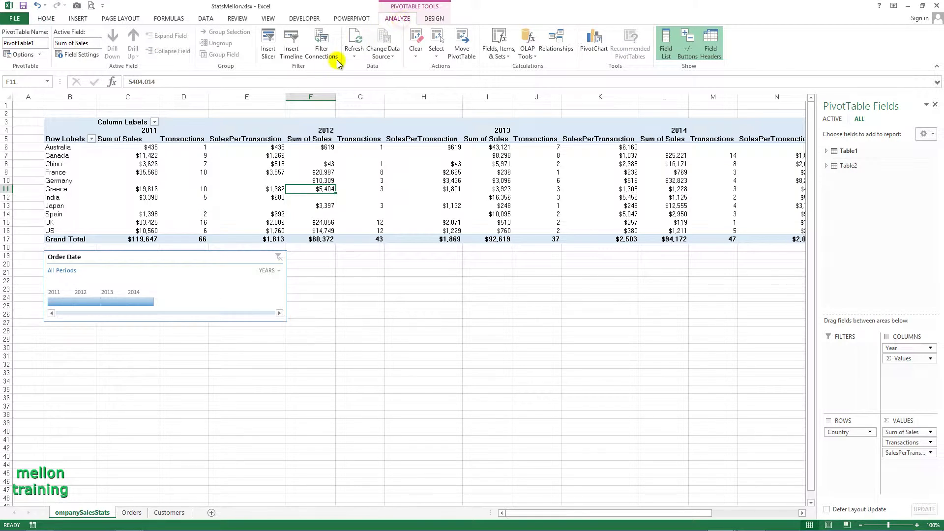
- Insert a slicer for the Country field
left_click(269, 50)
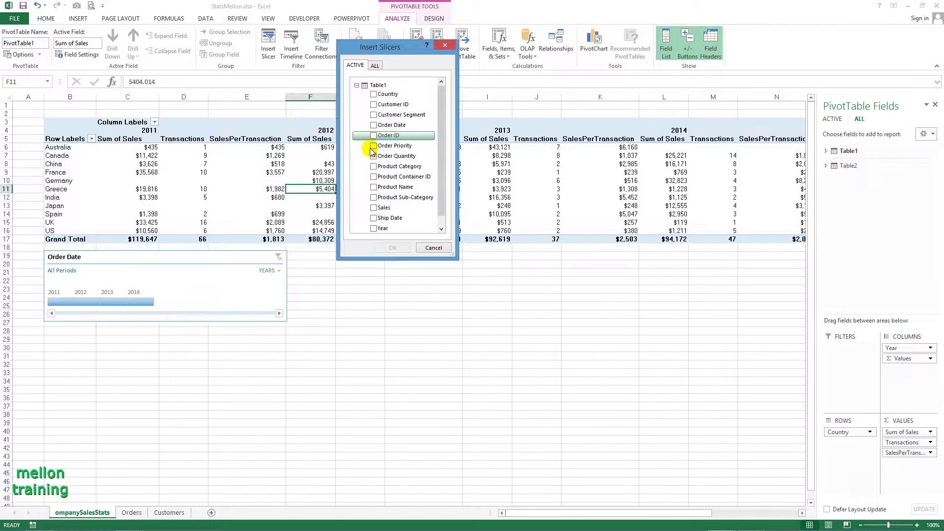
left_click(373, 94)
left_click(392, 248)
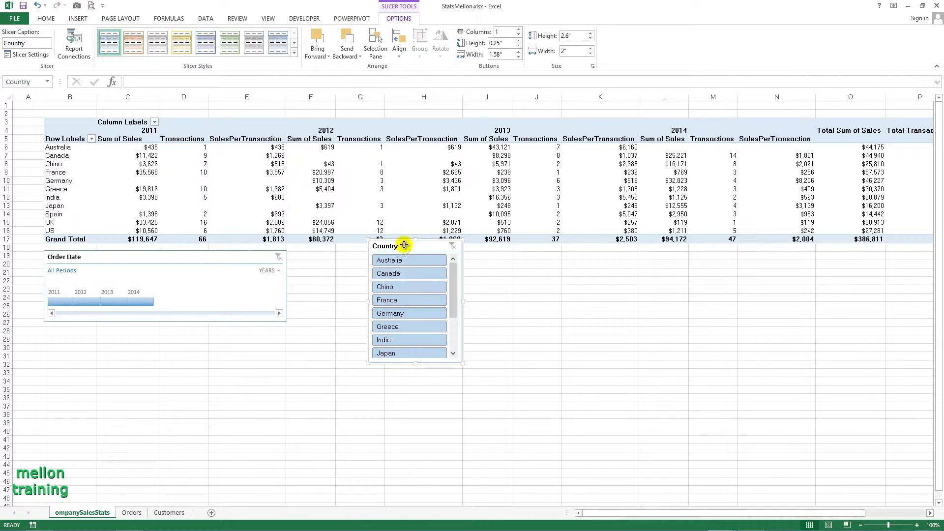
- Move the Country slicer beside the timeline, widen it to column N, and set 5 button columns
left_click_drag(402, 245, 340, 257)
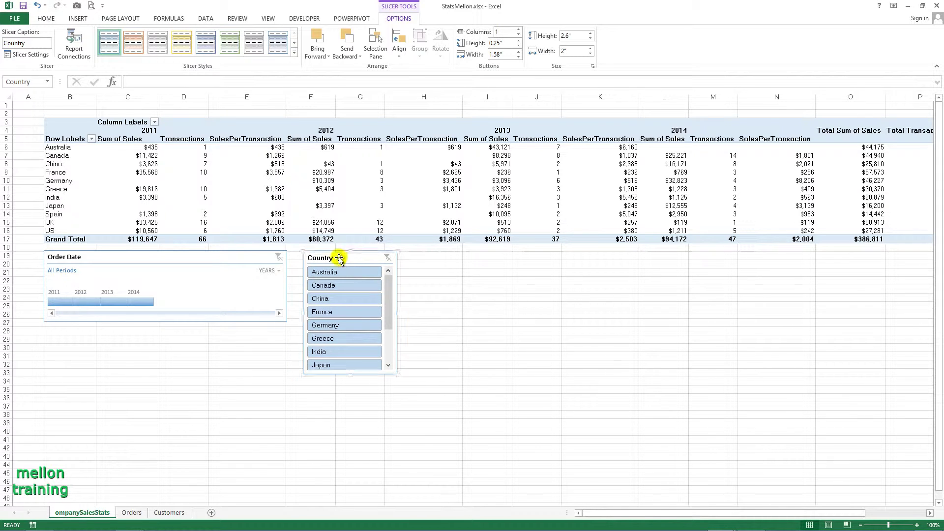
left_click_drag(399, 376, 743, 322)
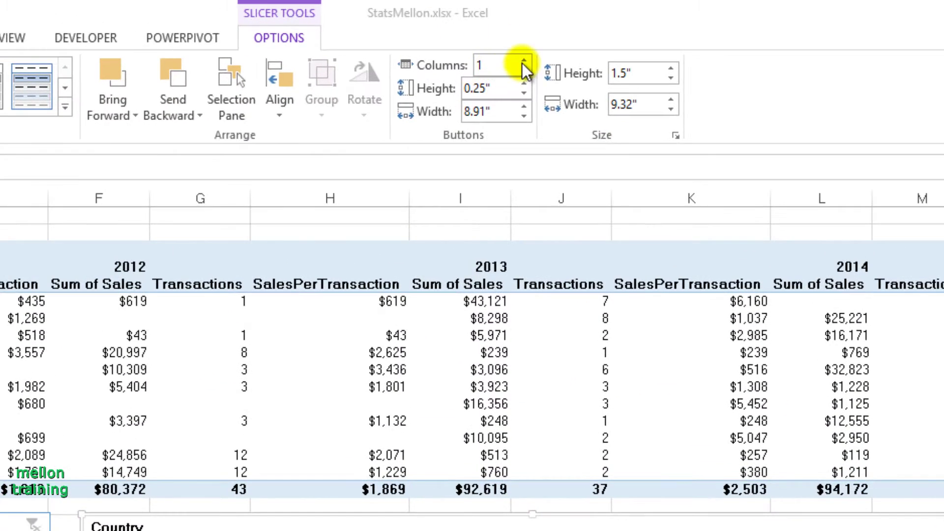
left_click(524, 60)
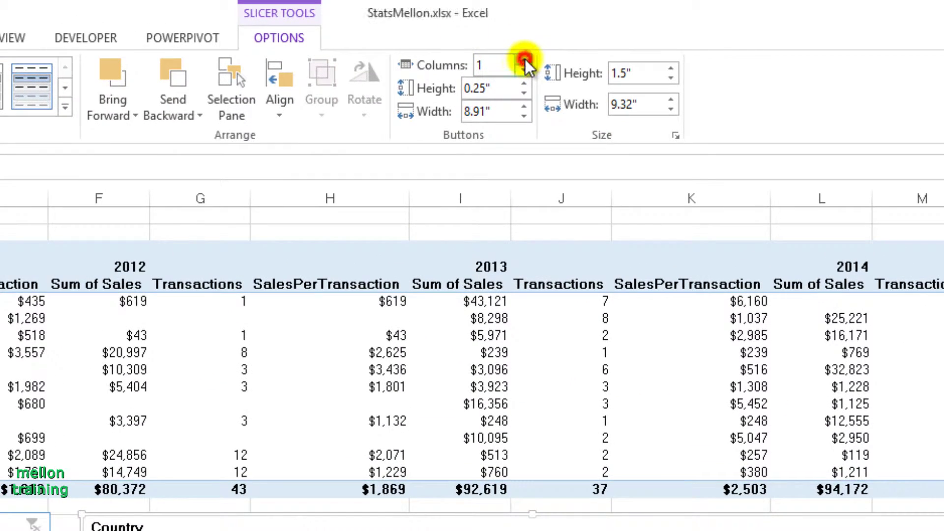
left_click(524, 60)
left_click(524, 60)
left_click(525, 60)
left_click(524, 60)
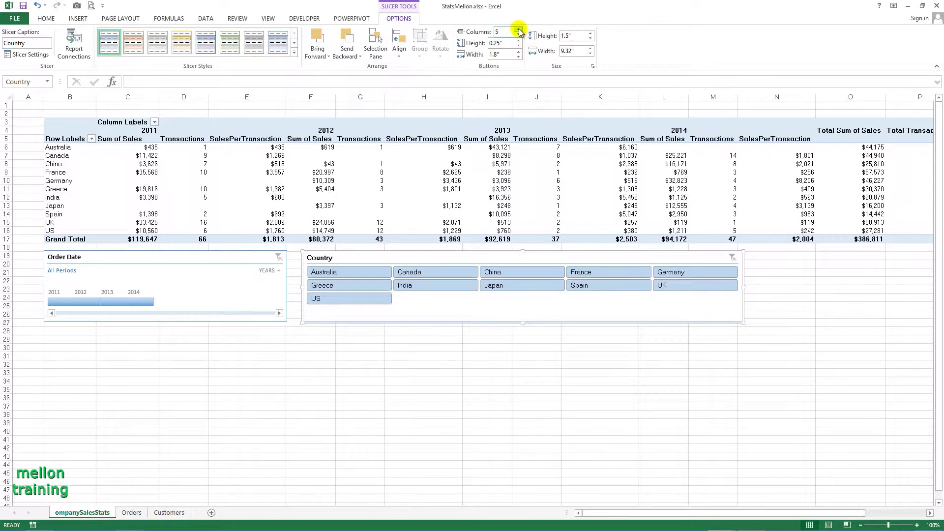
left_click(435, 345)
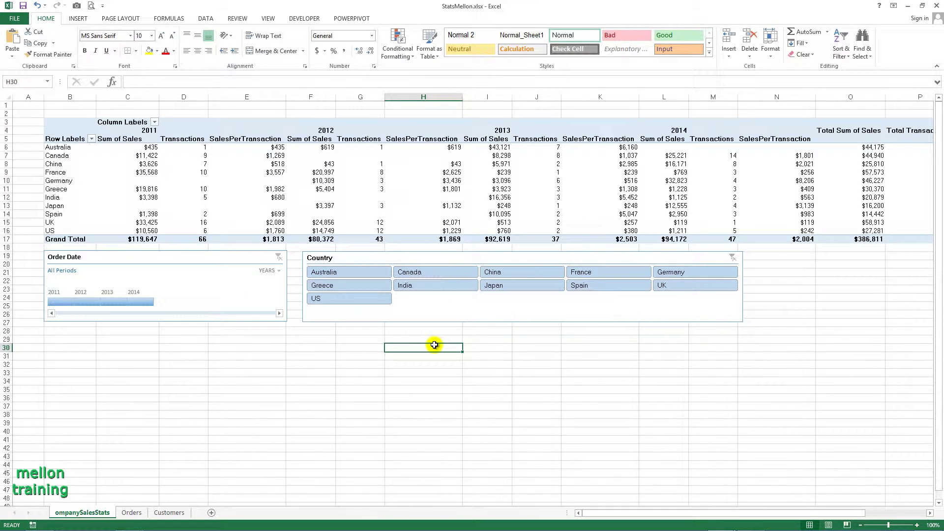
left_click(109, 295)
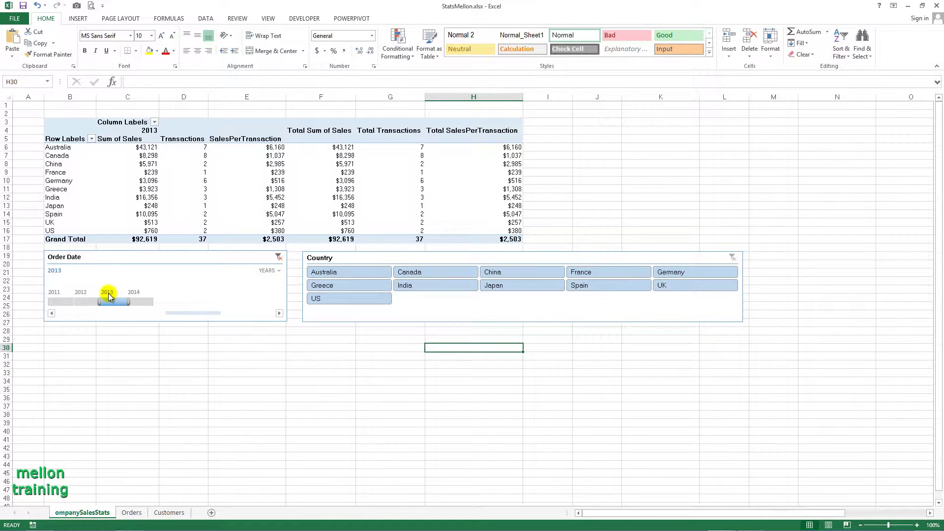
left_click_drag(113, 295, 81, 298)
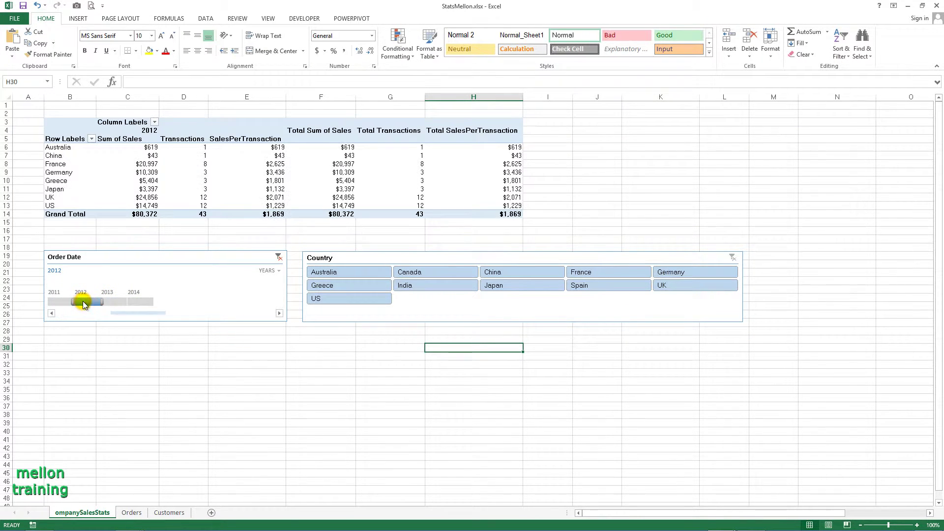
left_click(278, 257)
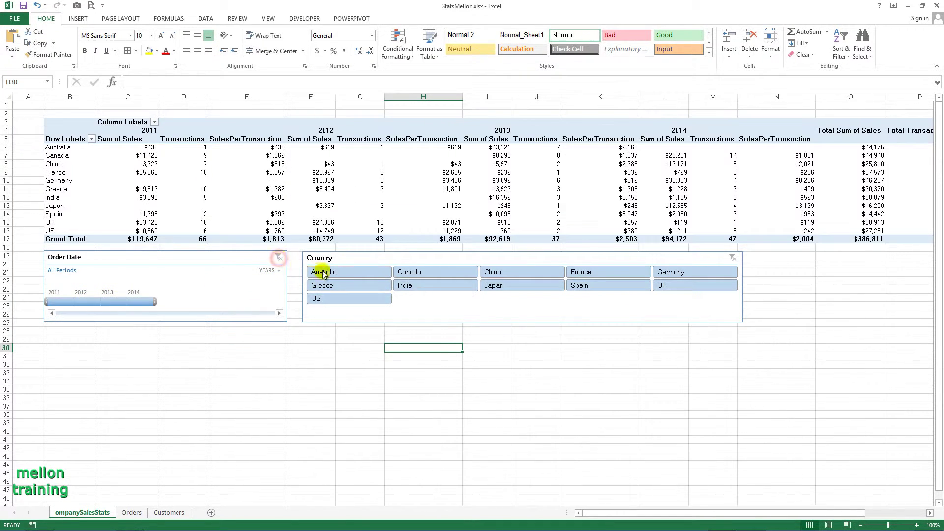
left_click(334, 273)
left_click(410, 274)
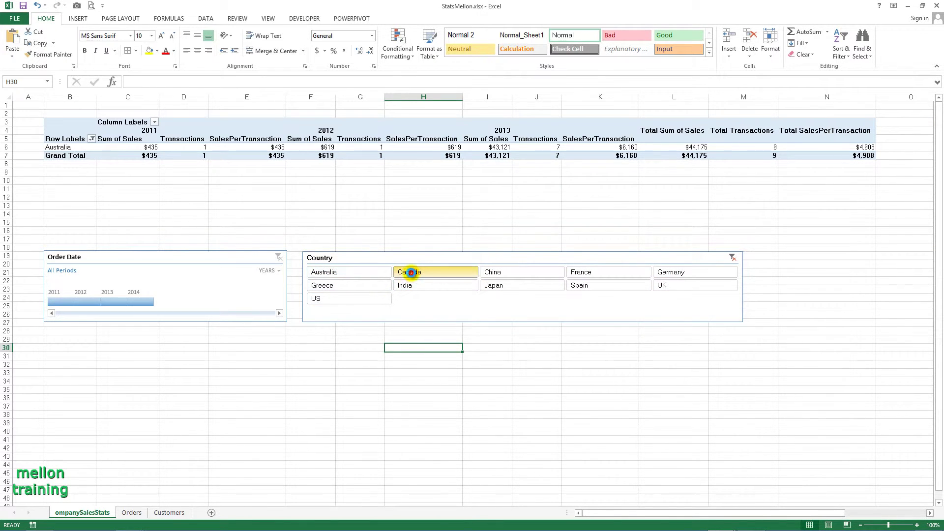
left_click(419, 285)
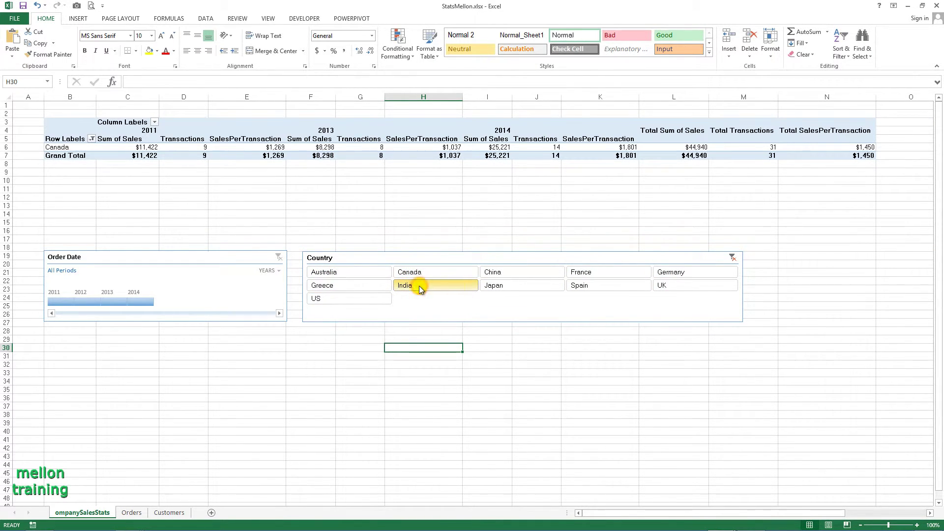
left_click(733, 259)
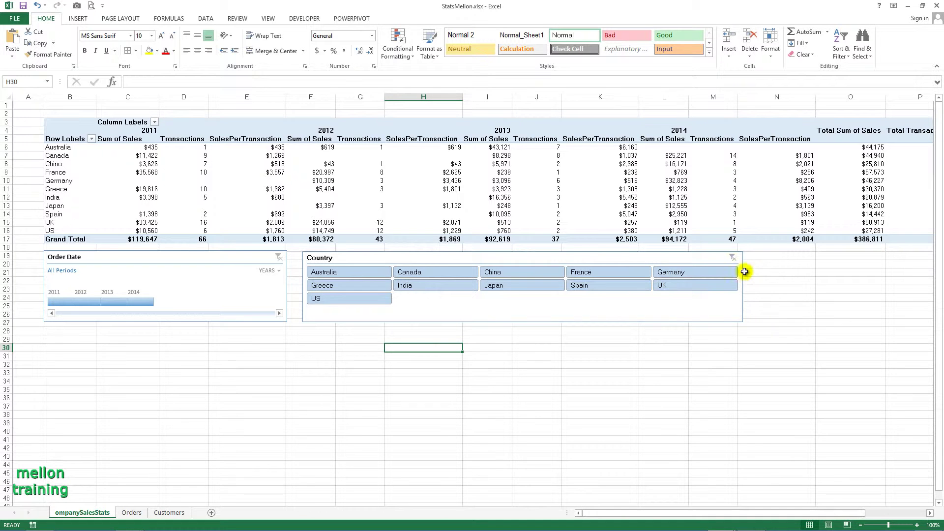
left_click(211, 135)
- Apply the dark gold PivotTable style from the Design styles gallery
left_click(262, 124)
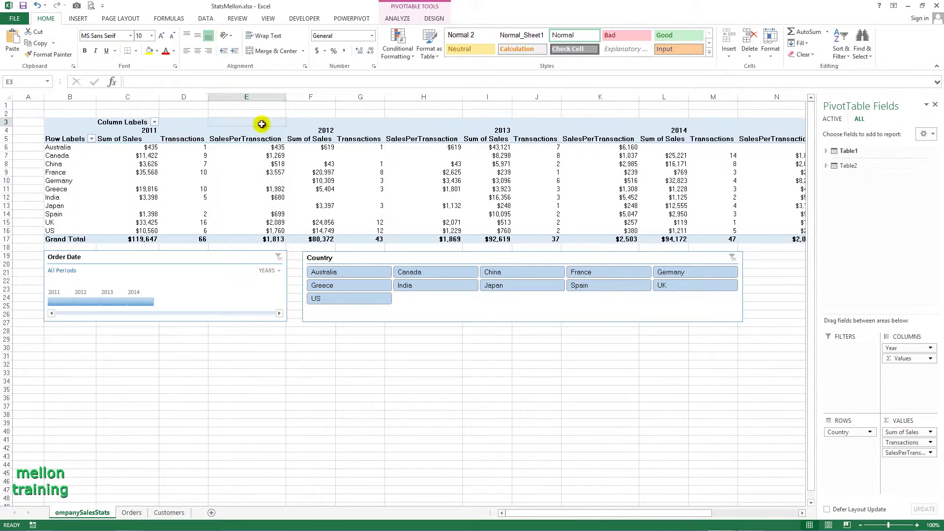
left_click(433, 19)
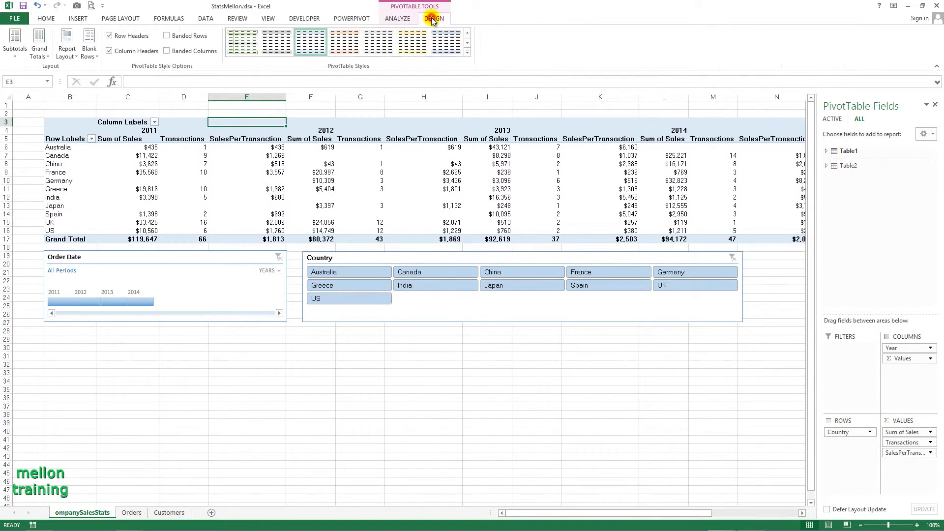
left_click(467, 53)
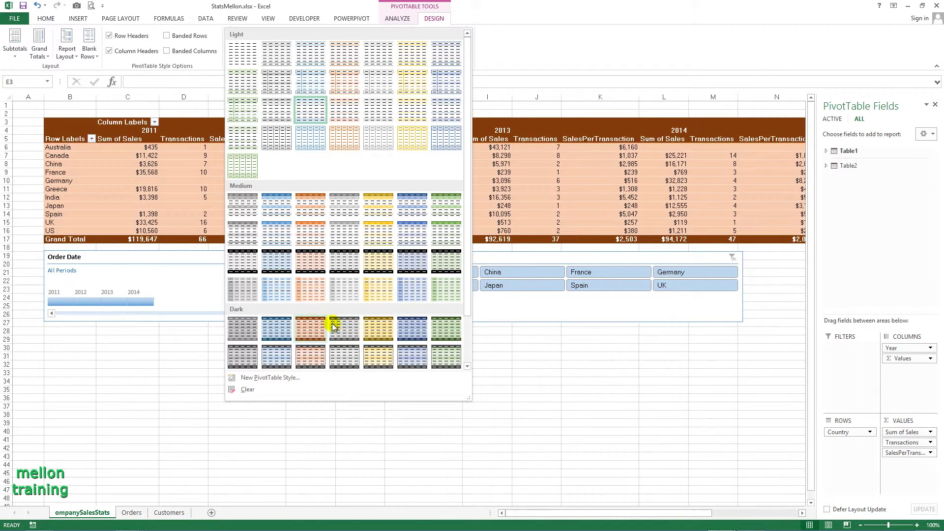
left_click(376, 329)
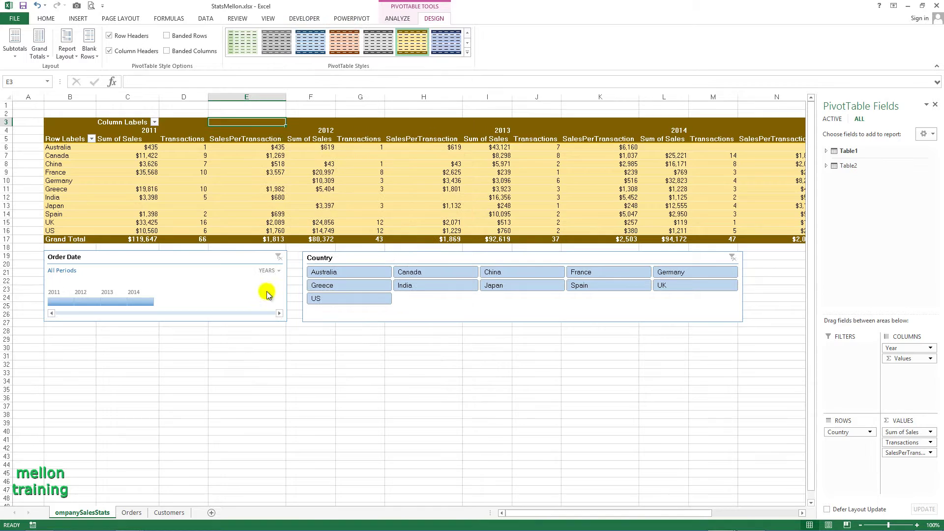
left_click(223, 254)
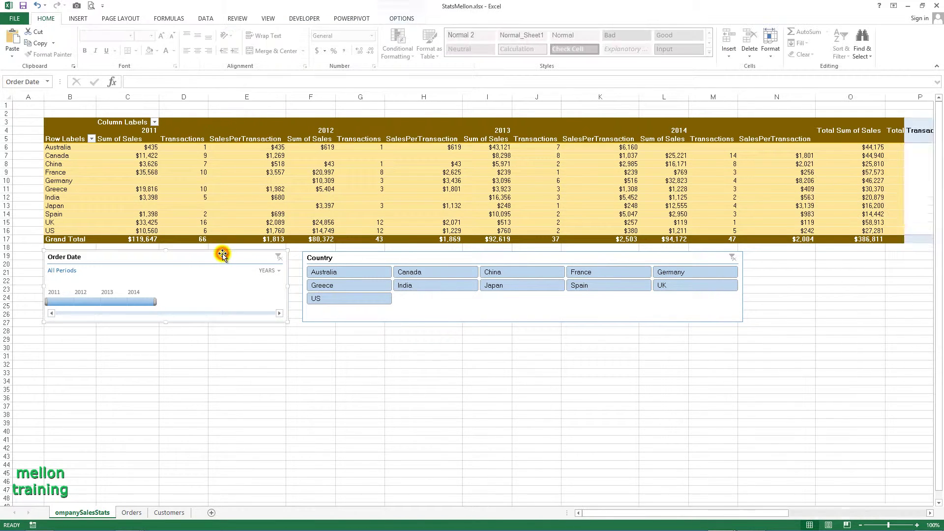
- Apply the dark orange timeline style to the Order Date timeline
left_click(401, 19)
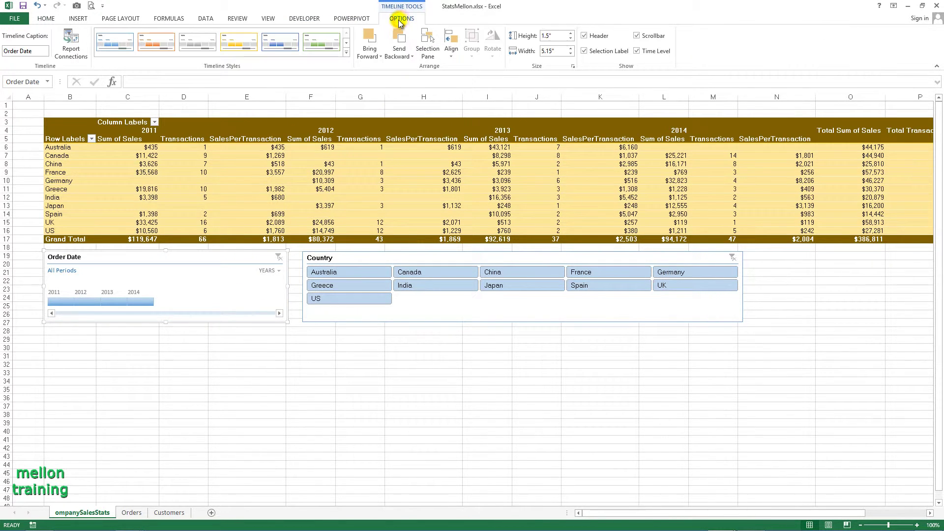
left_click(346, 54)
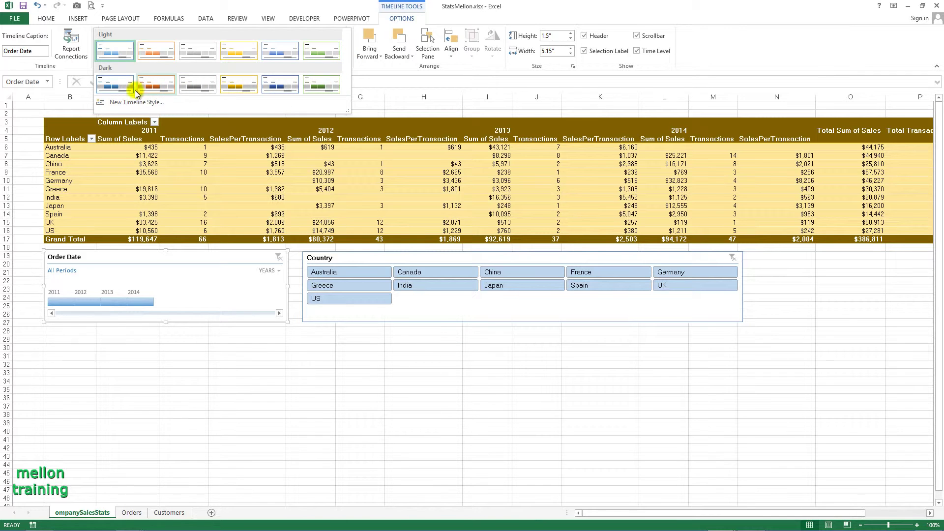
left_click(152, 87)
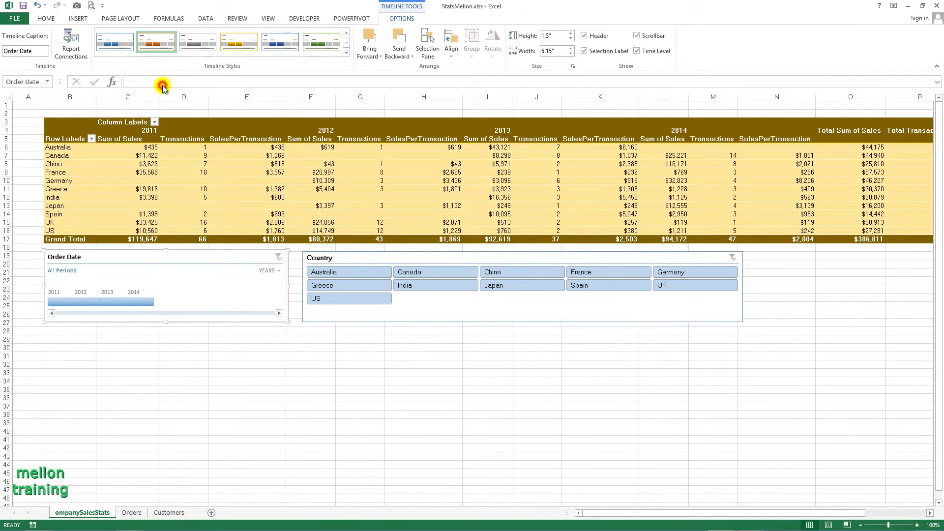
left_click(348, 255)
- Give the Country slicer the dark orange slicer style, then deselect it
left_click(398, 19)
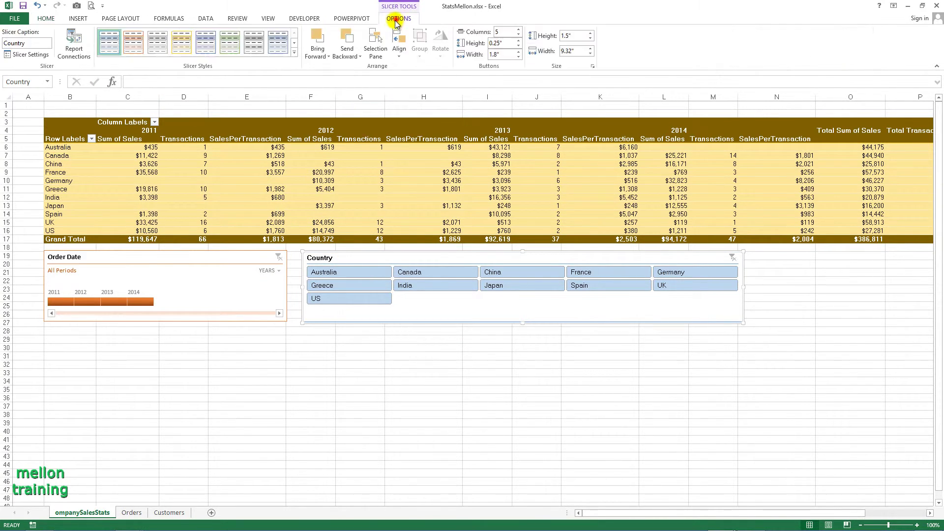
left_click(294, 52)
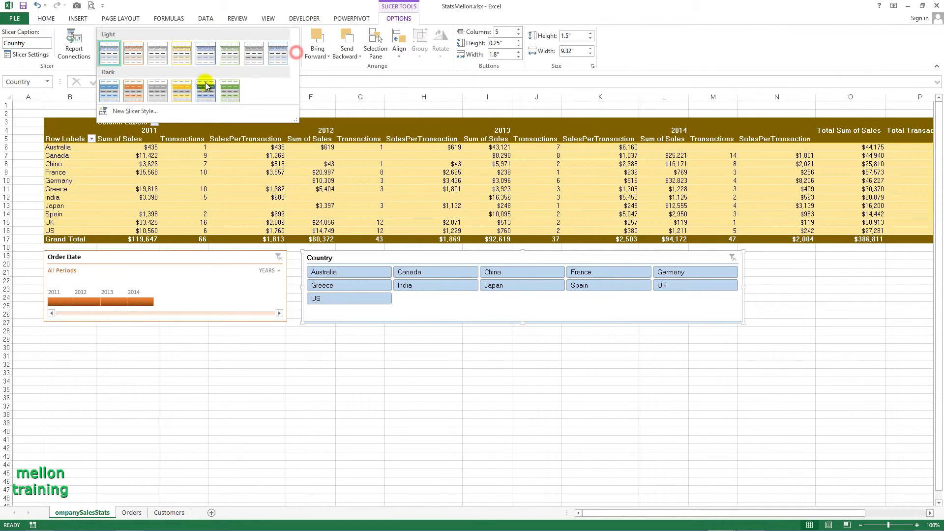
left_click(126, 94)
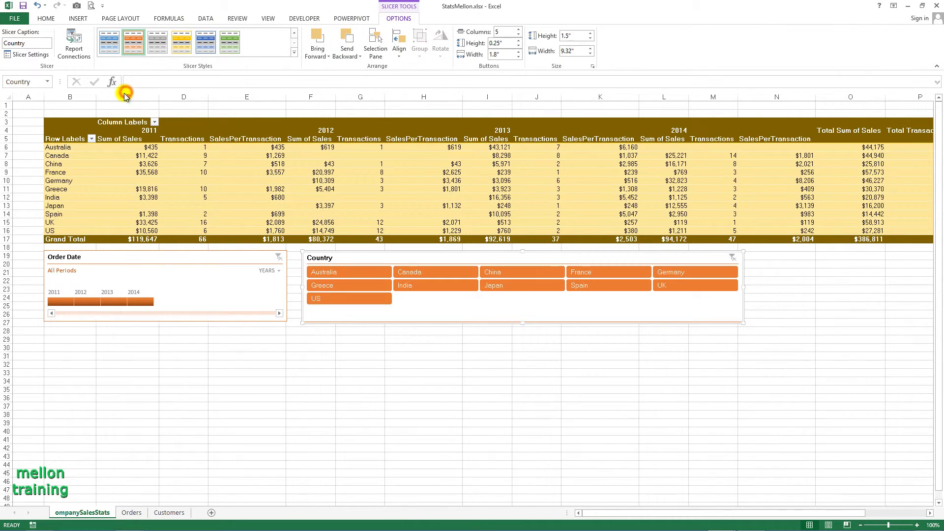
left_click(149, 356)
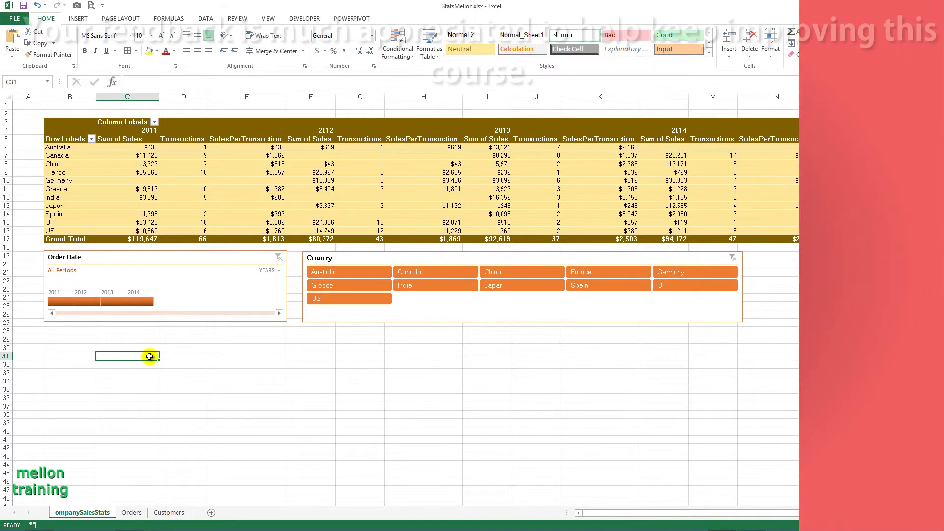